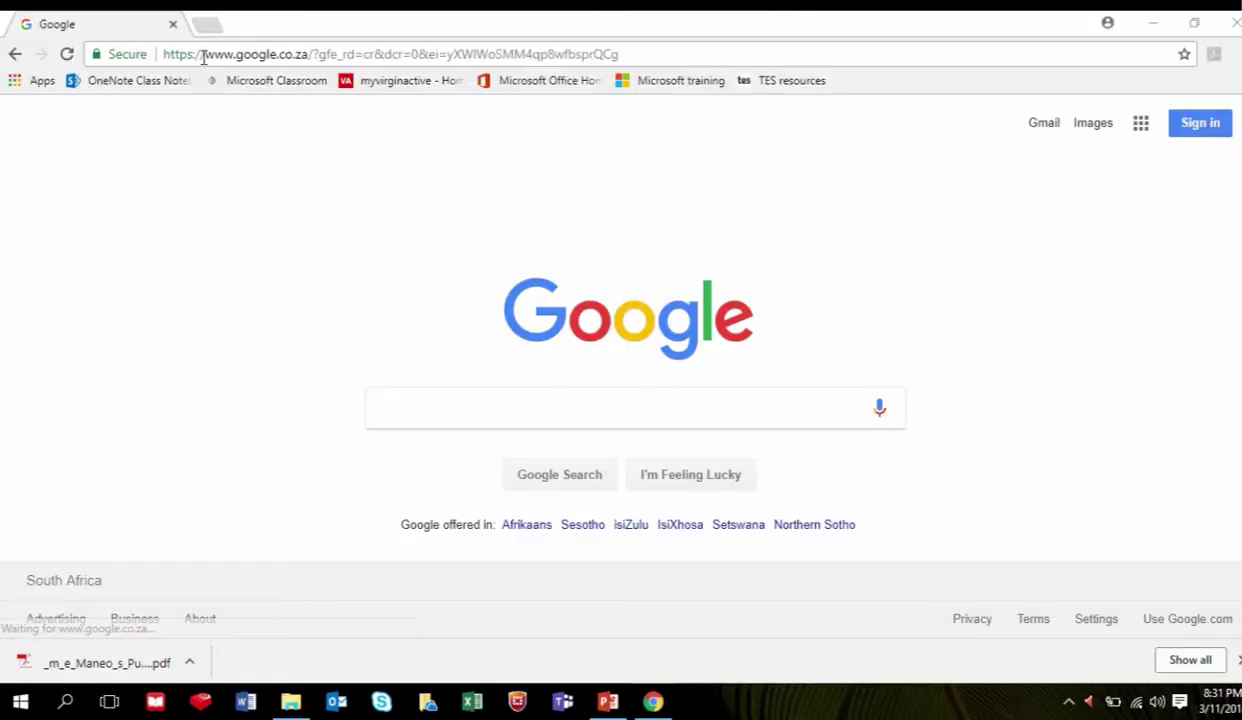
click(203, 57)
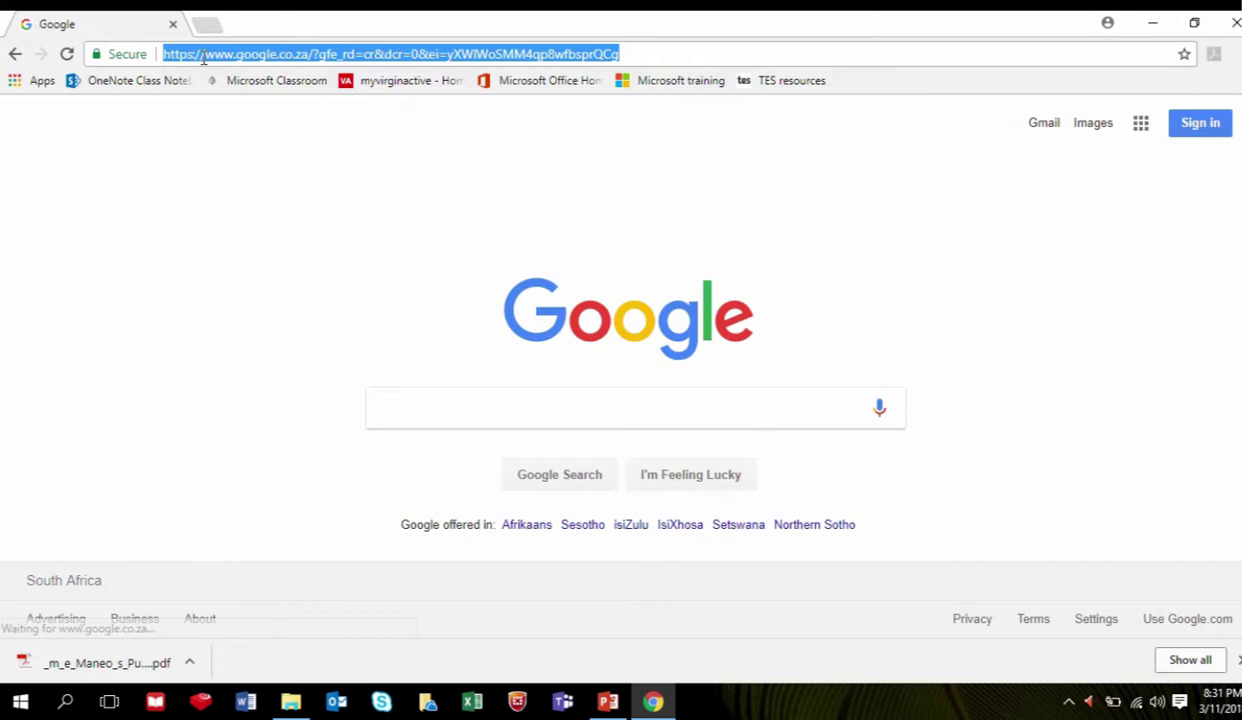
text(www.)
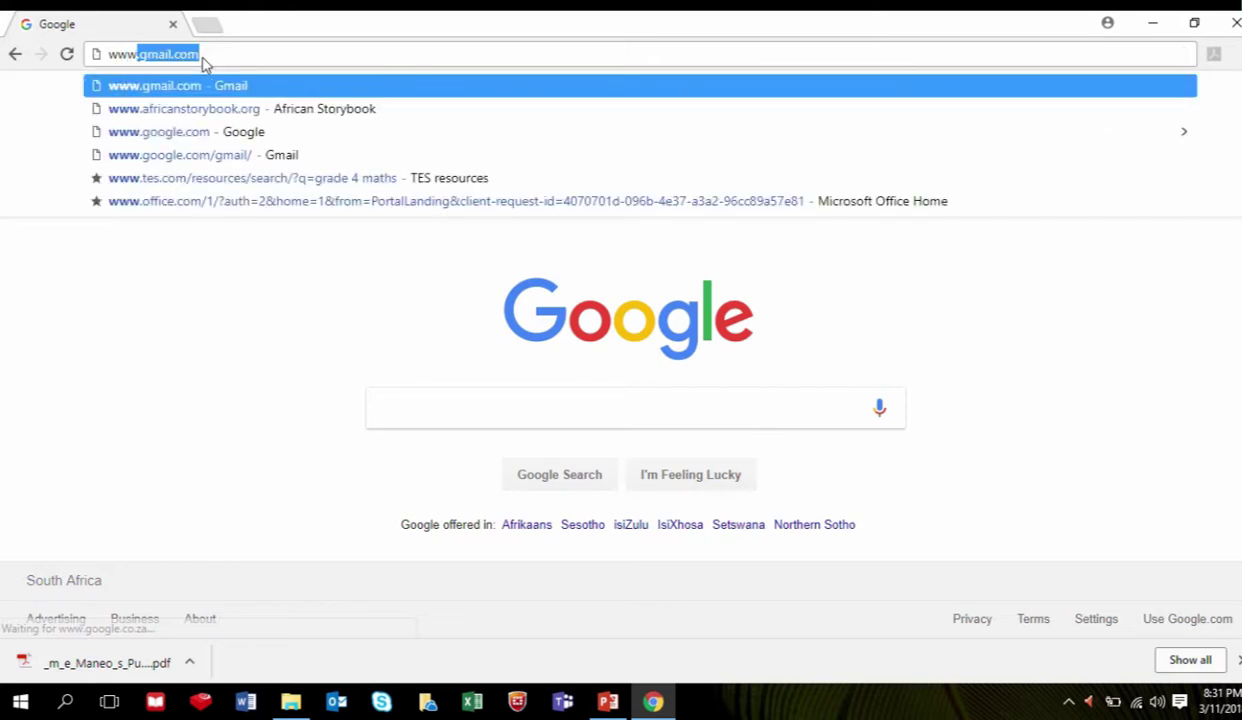
text(afr)
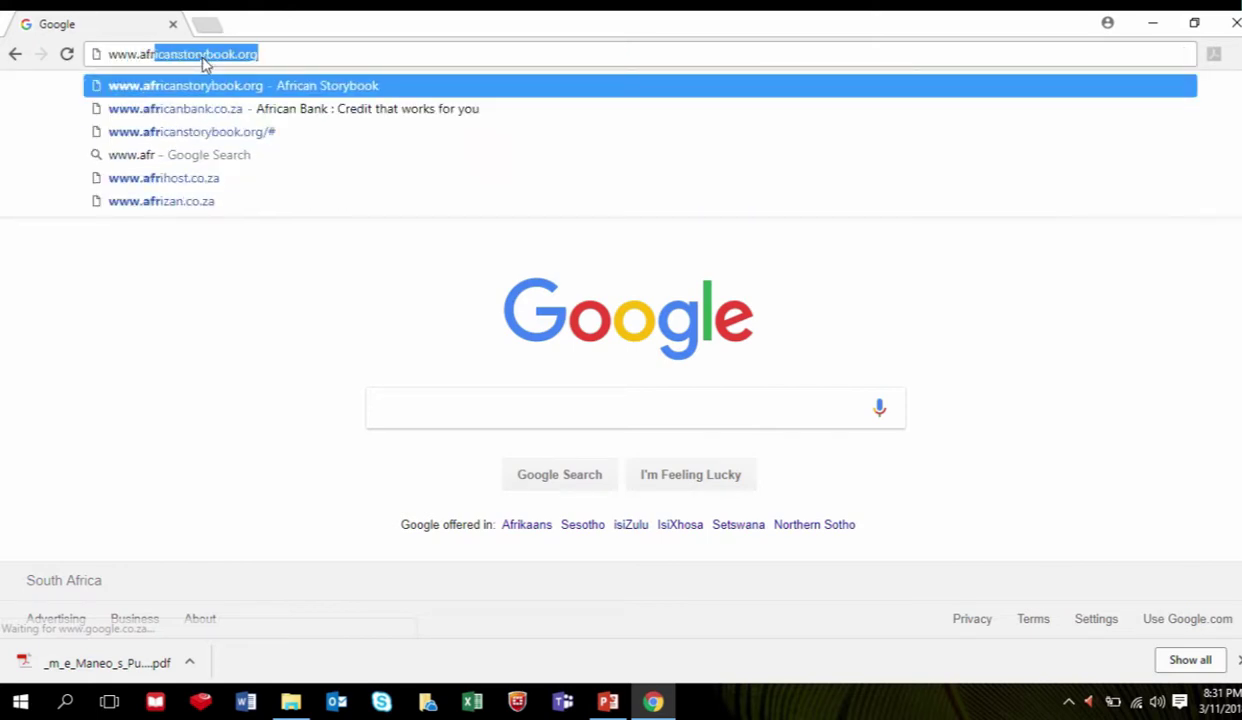
key(Return)
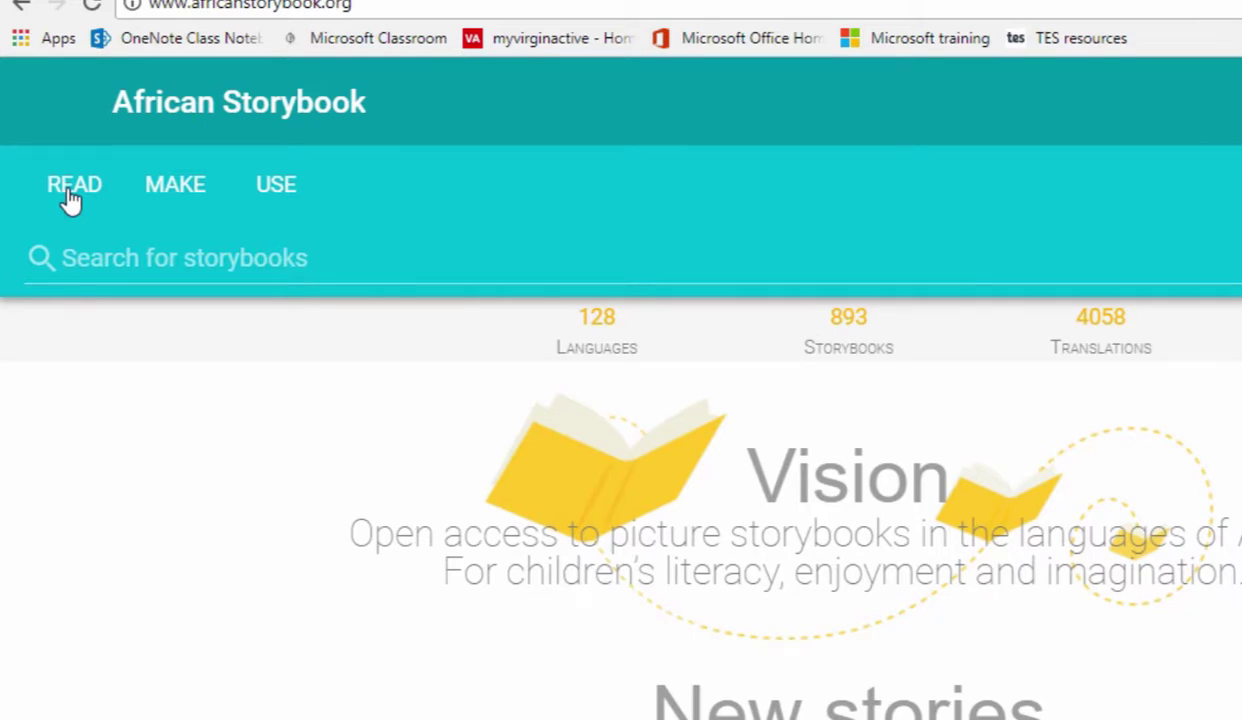
Step: Open the READ collection, listing all 4928 storybooks sorted by title
click(70, 200)
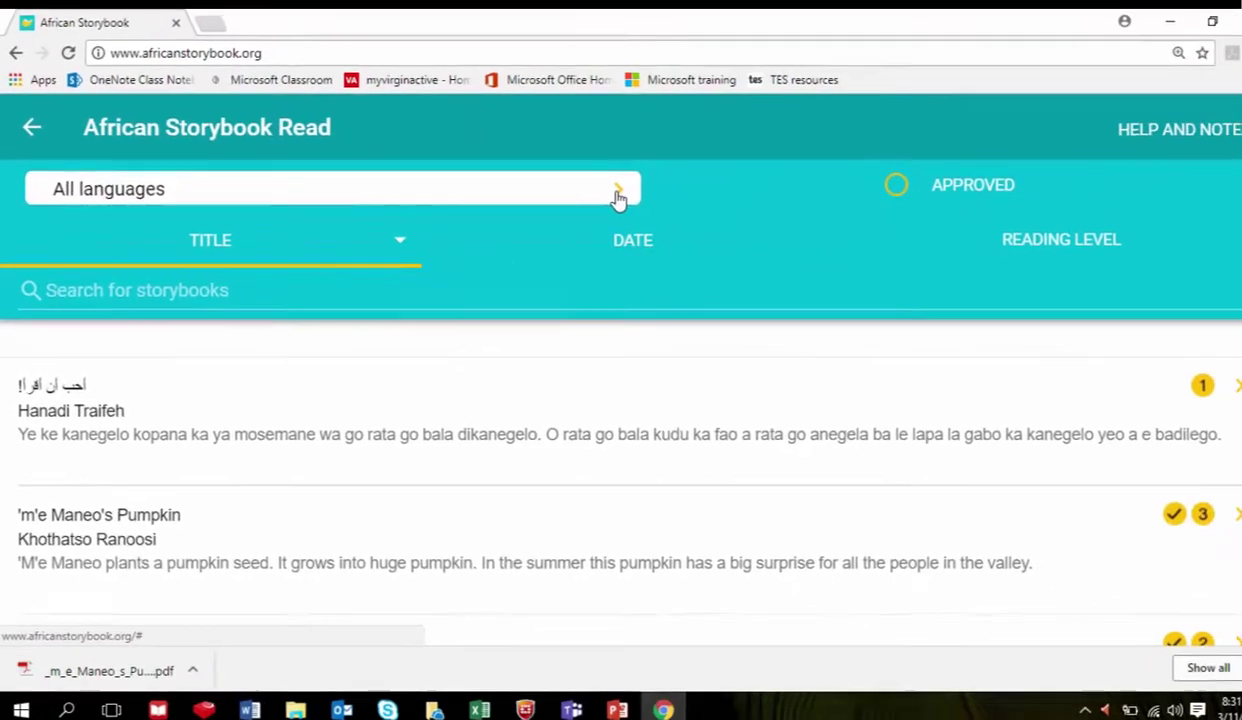
Step: Choose English in the Language list, narrowing 4928 books to 875
click(1060, 223)
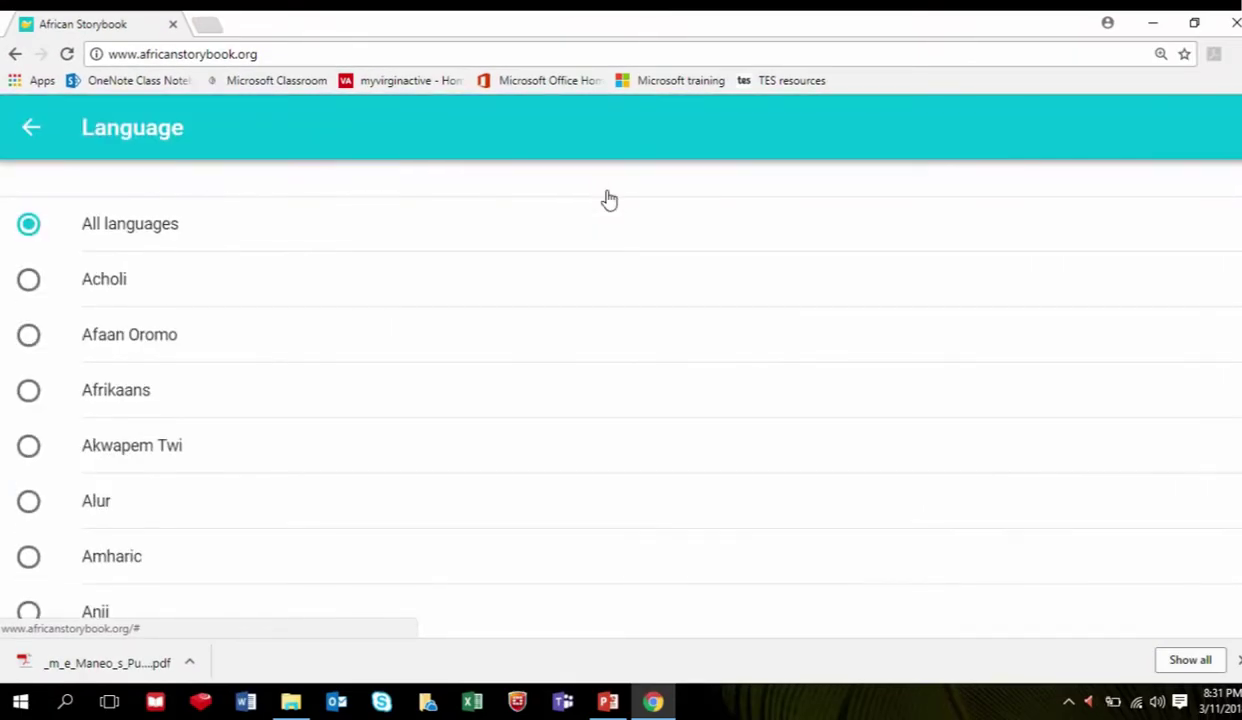
scroll(103, 382, down, 5)
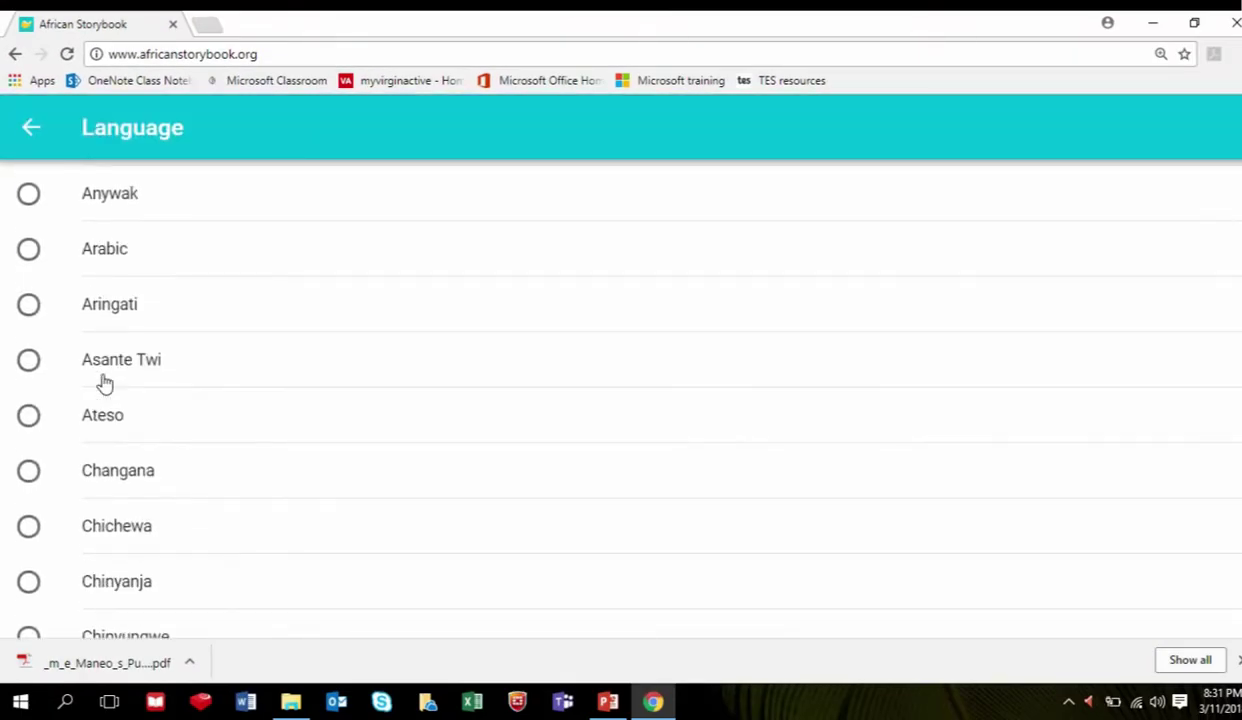
scroll(104, 383, down, 5)
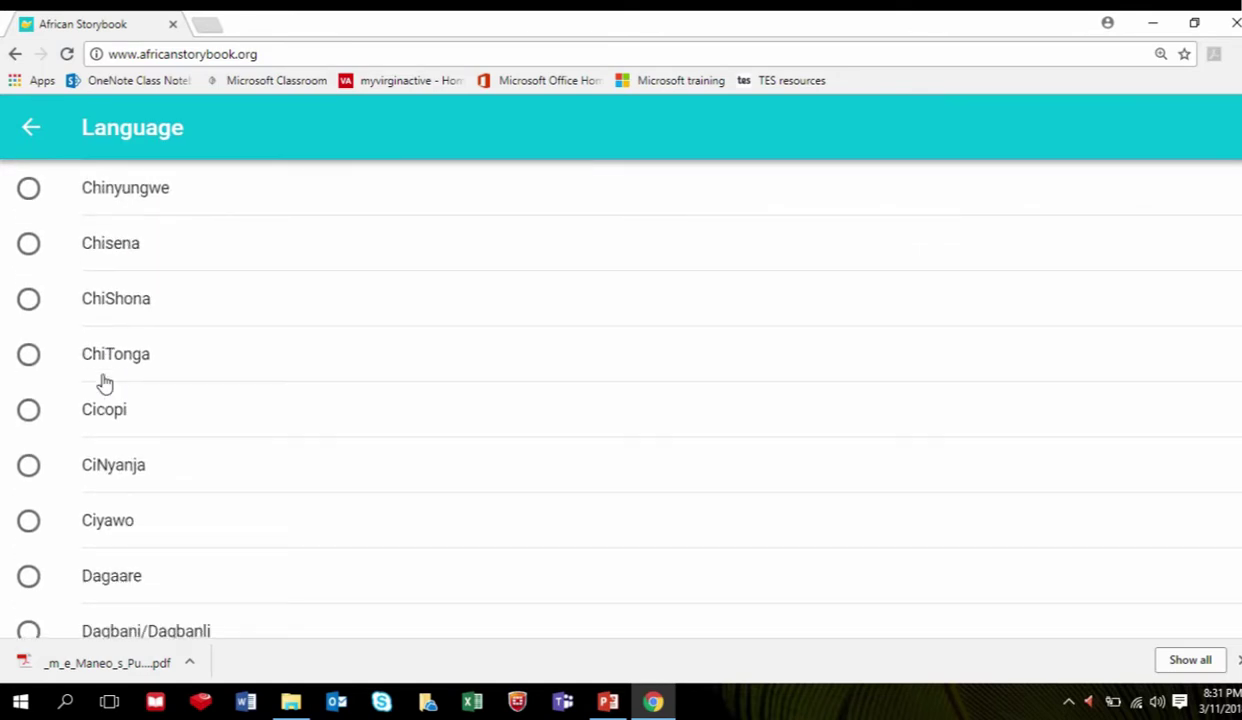
scroll(104, 383, down, 5)
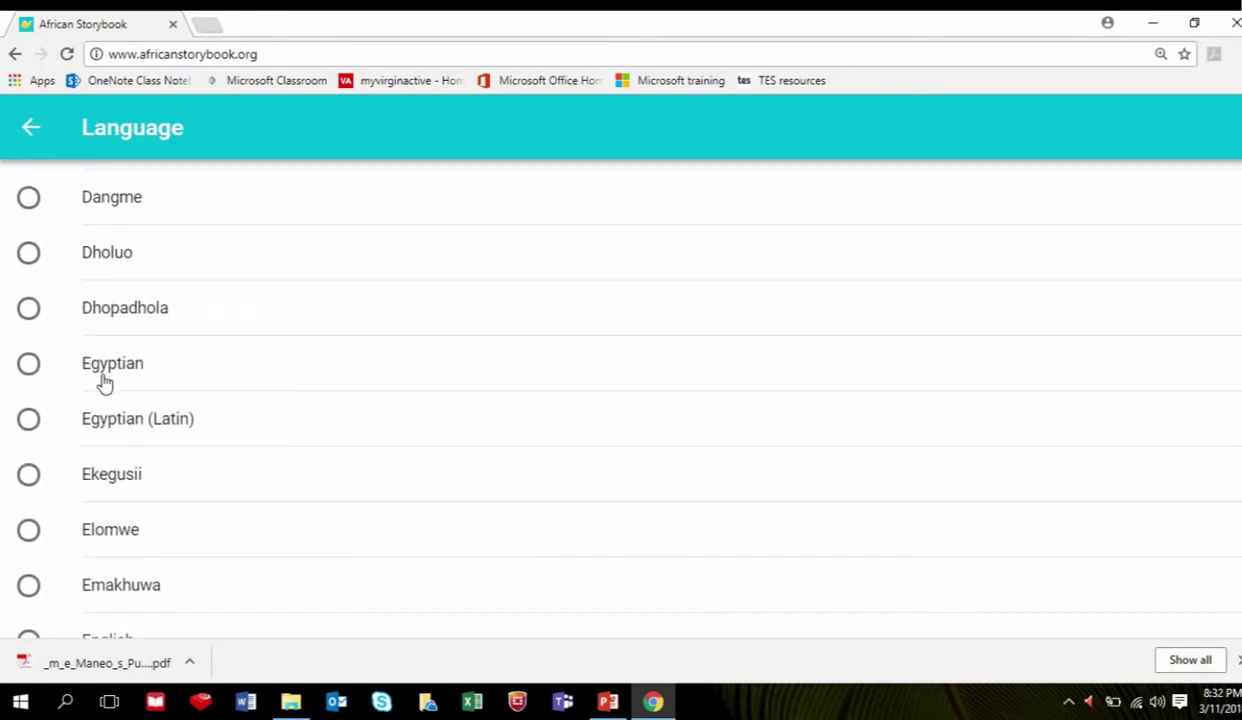
scroll(104, 383, down, 2)
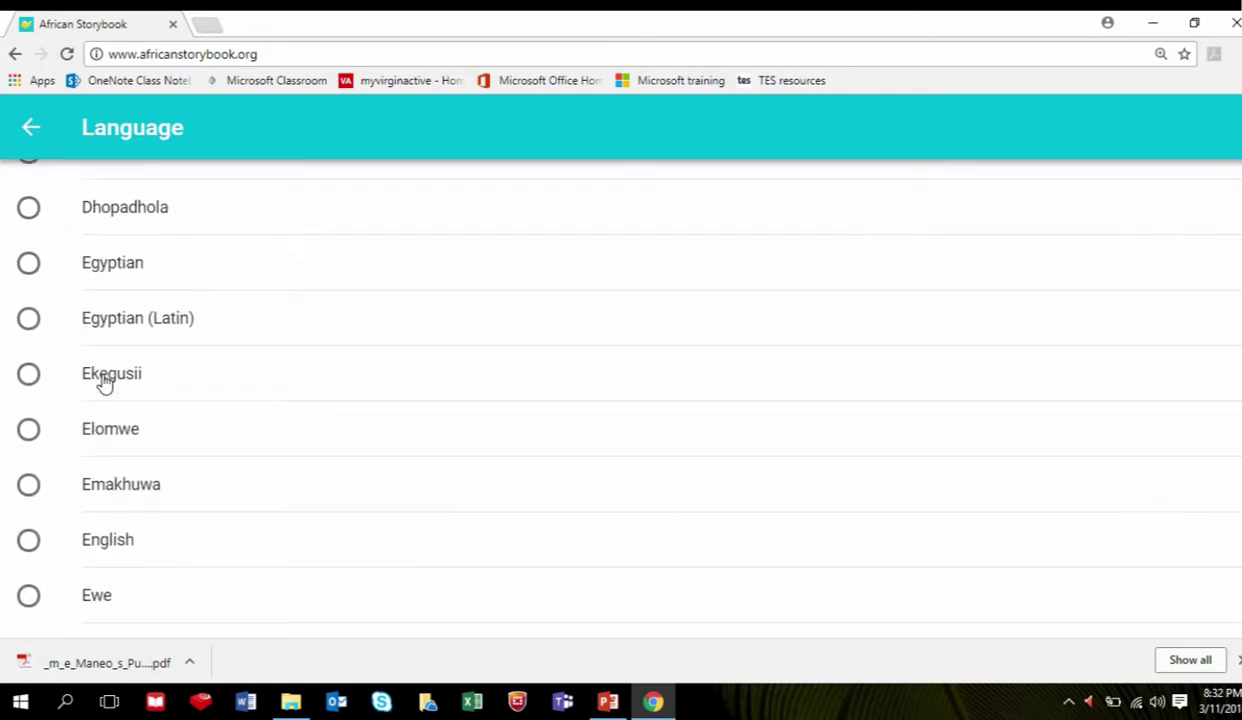
click(28, 534)
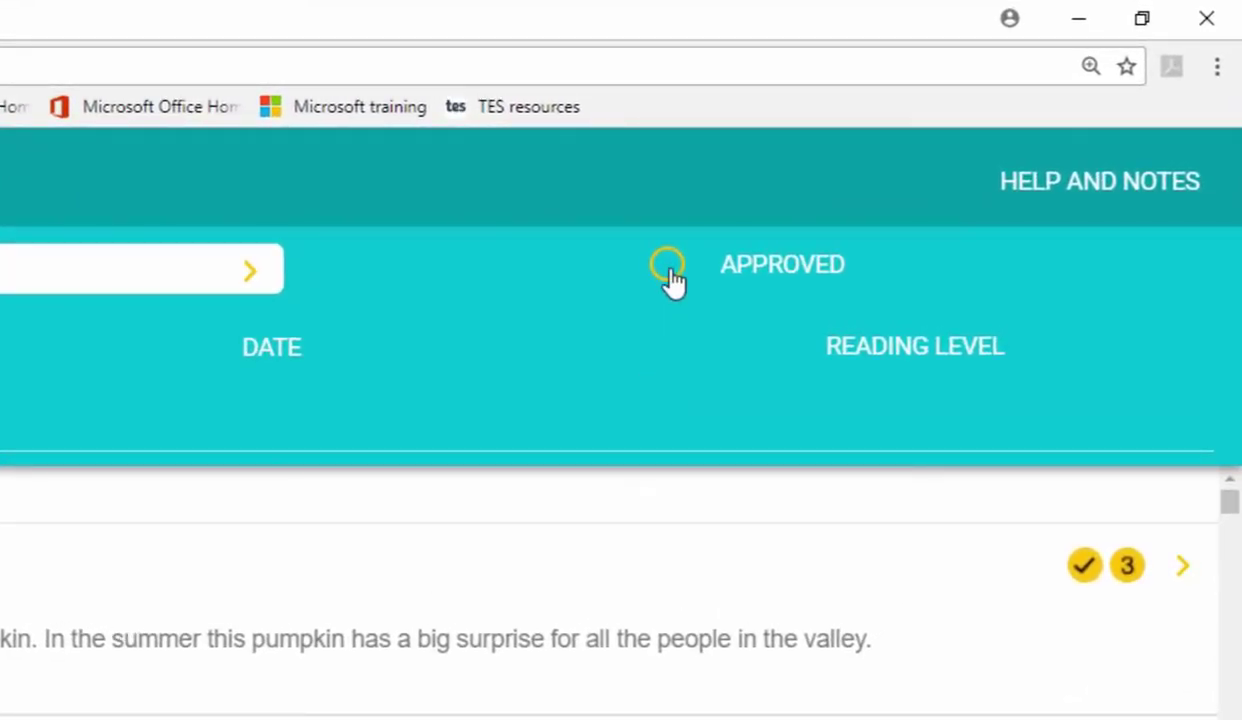
Step: Turn on the APPROVED filter for the English storybook list
click(668, 266)
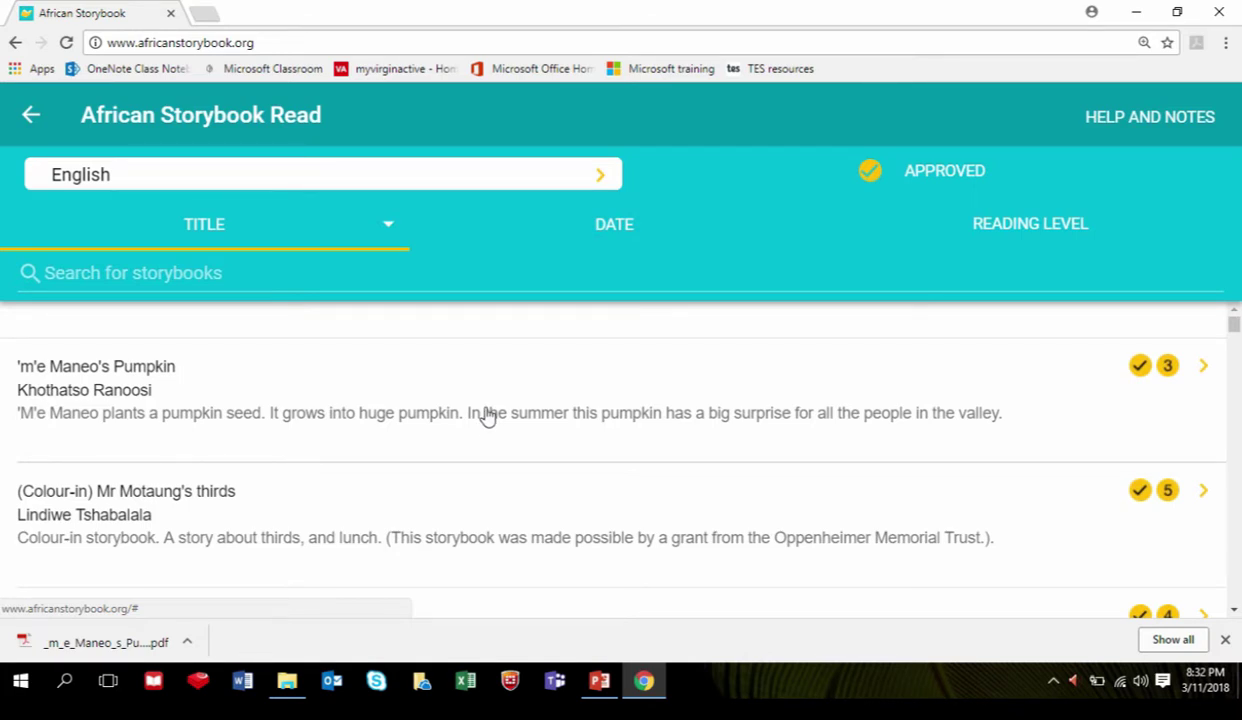
Step: Open 'm'e Maneo's Pumpkin in the reader and toggle the toolbar on its cover
click(487, 416)
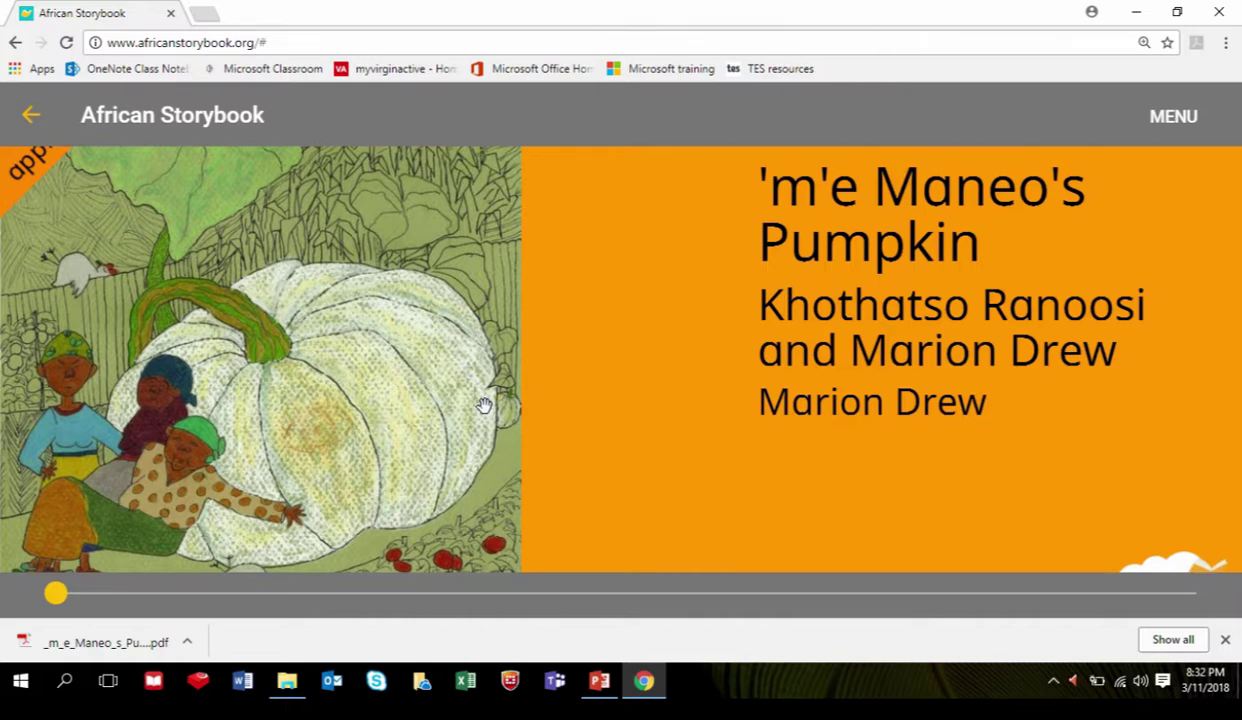
click(612, 351)
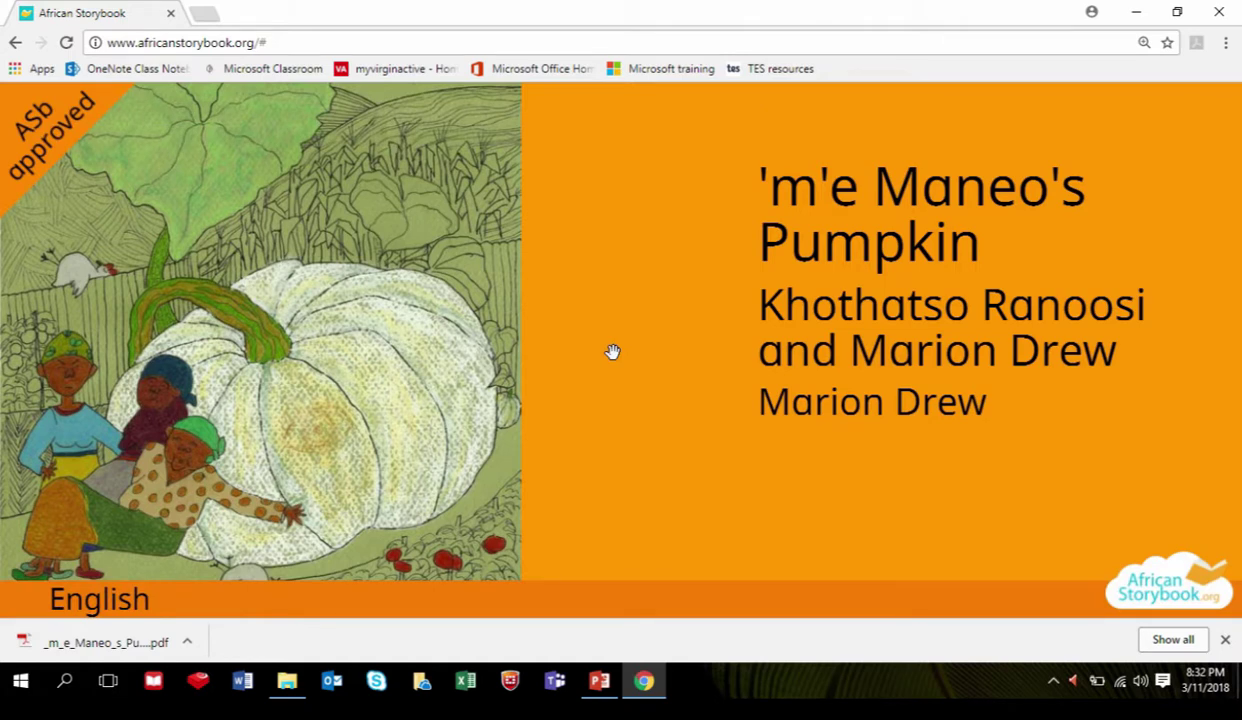
click(612, 351)
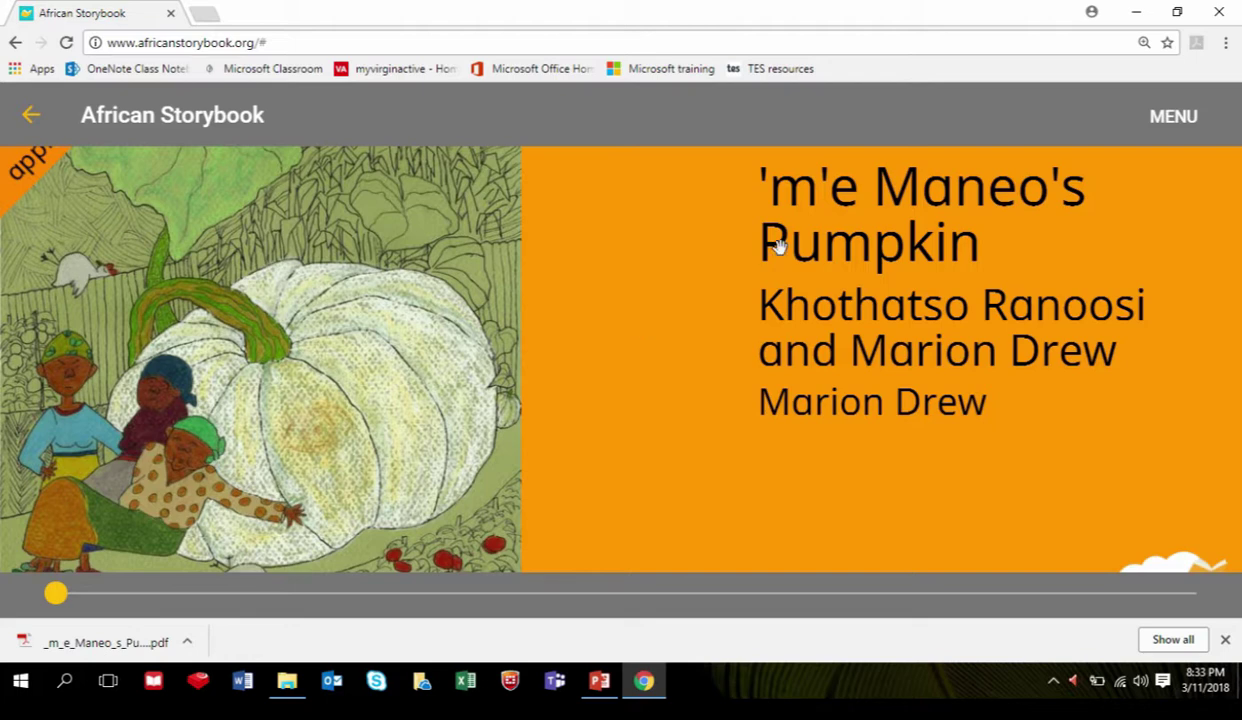
Step: Choose Download to read (Landscape version) from the story's MENU
click(1172, 116)
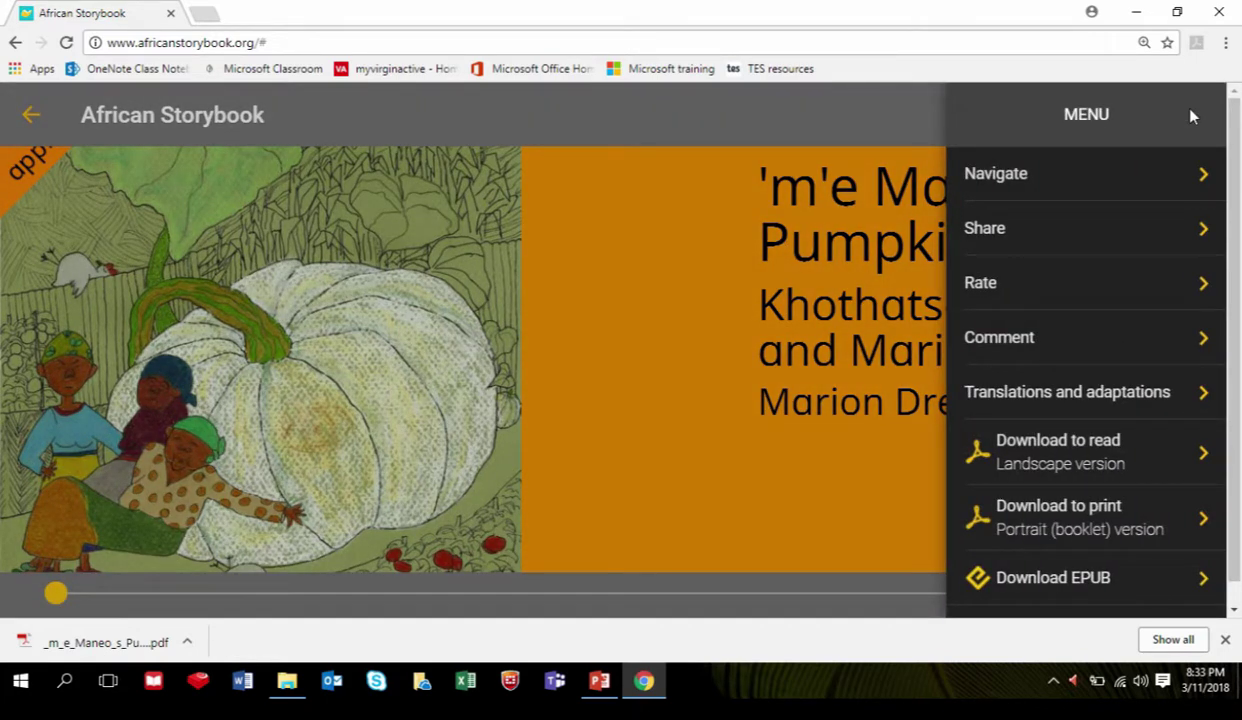
click(1077, 461)
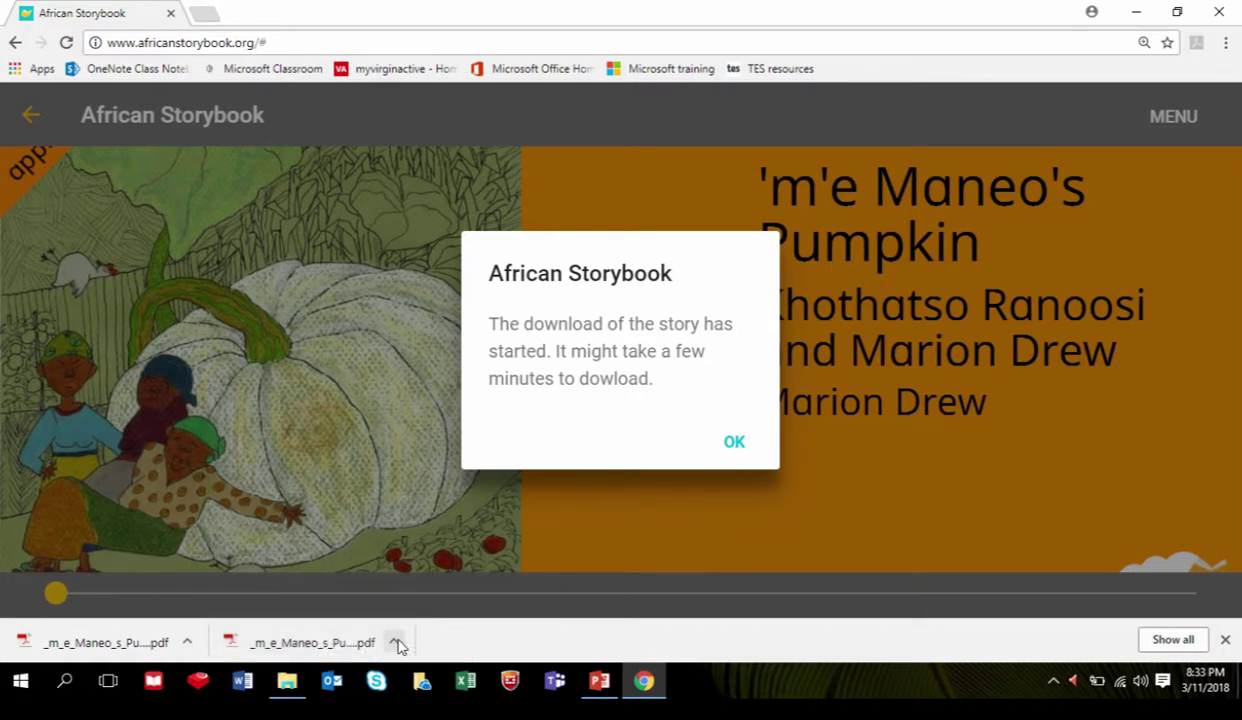
Step: Show the downloaded _m_e_Maneo_s_Pumpkin PDF in a maximized Downloads folder
click(396, 643)
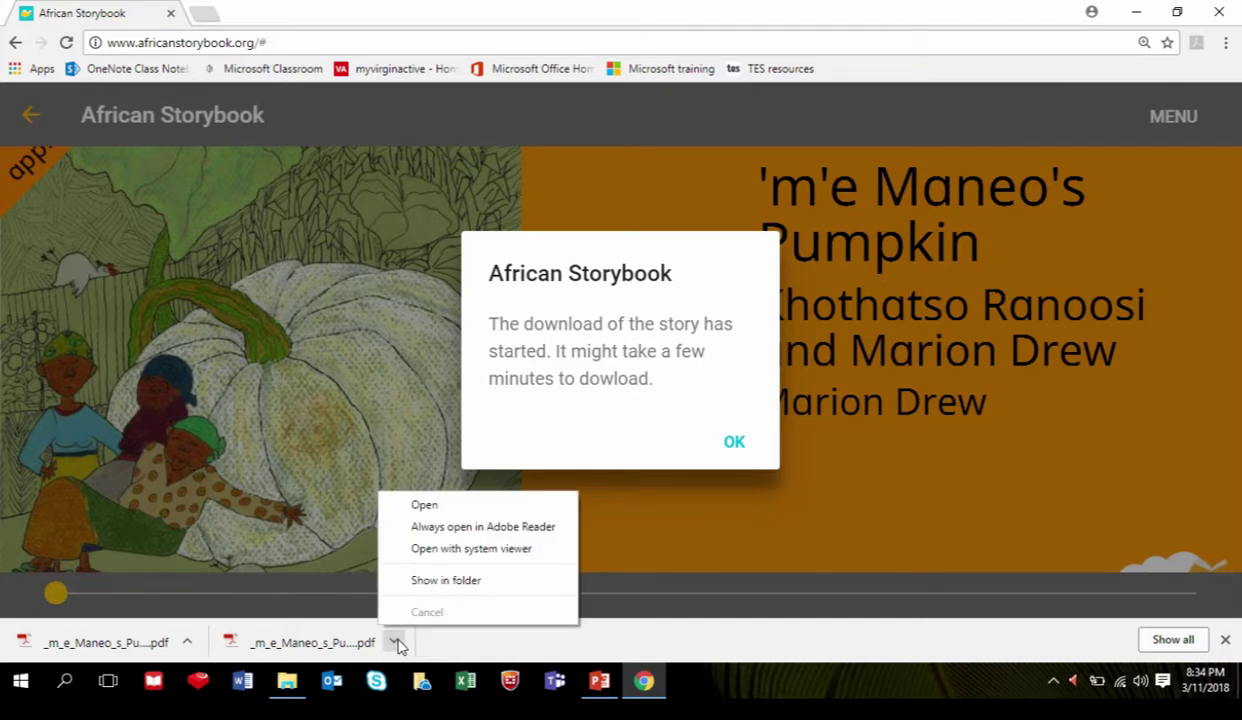
click(440, 581)
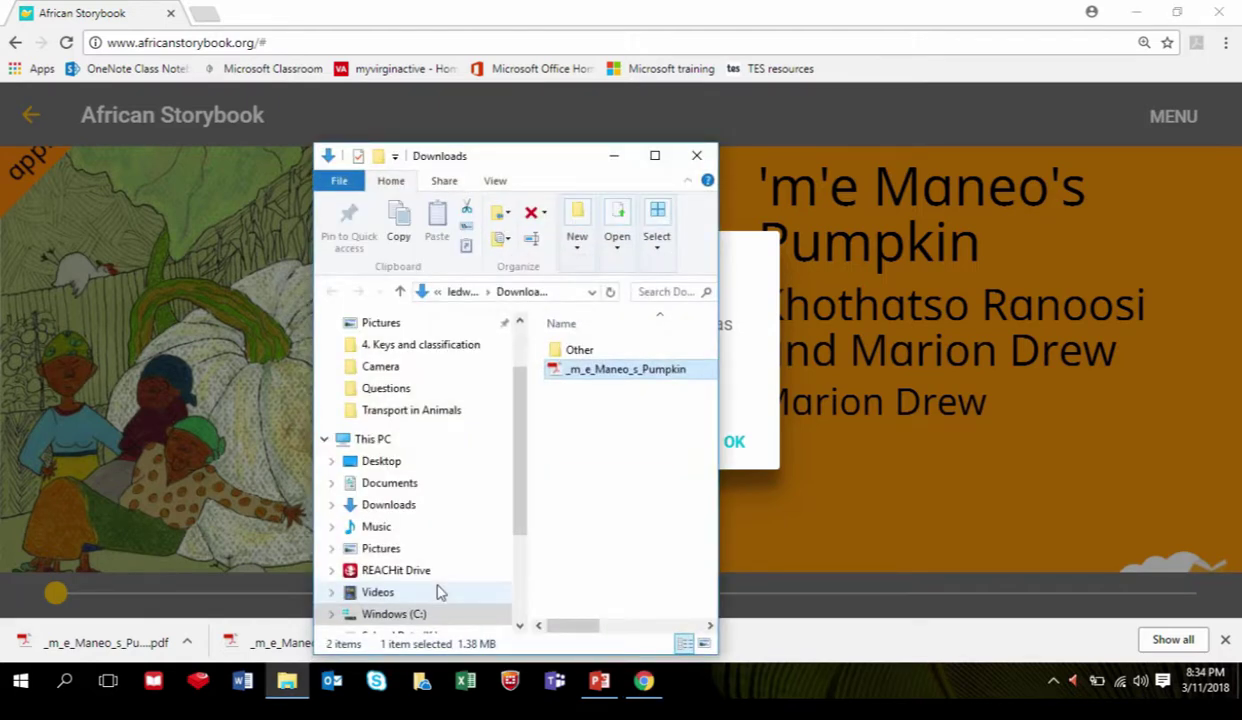
click(654, 155)
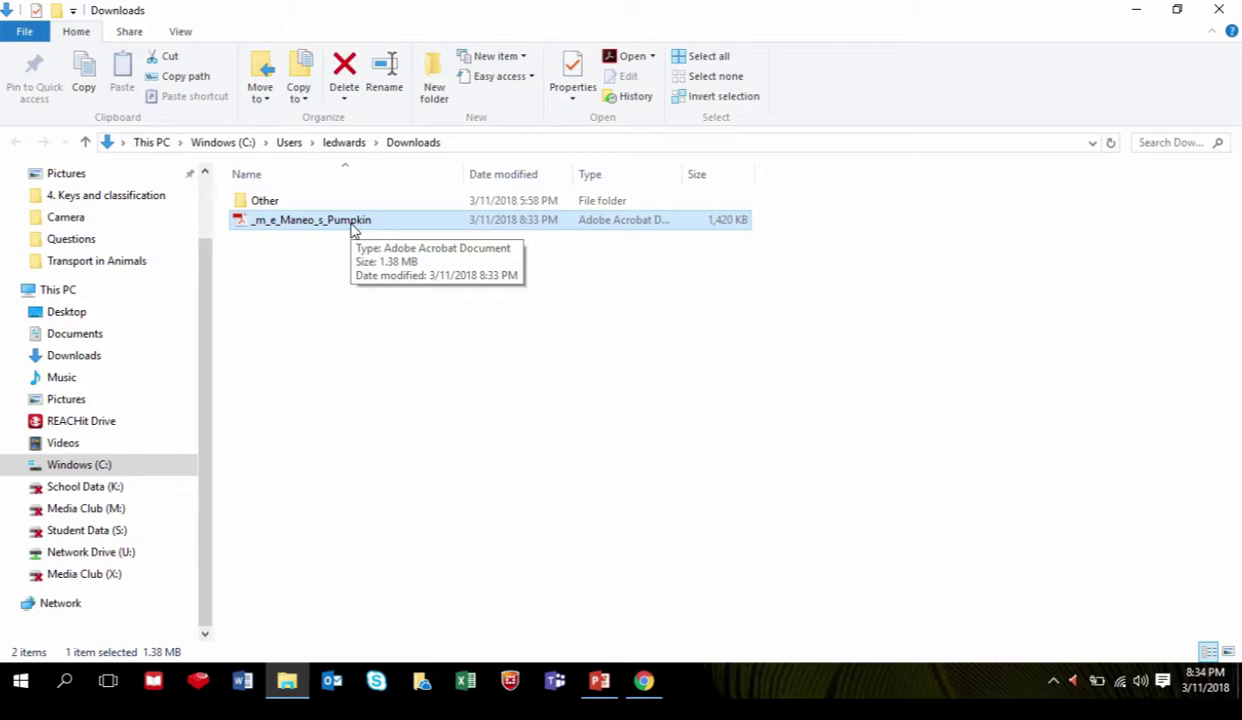
Step: Rename the _m_e_Maneo_s_Pumpkin PDF to 'Maneo's pumpkin to read'
right_click(352, 230)
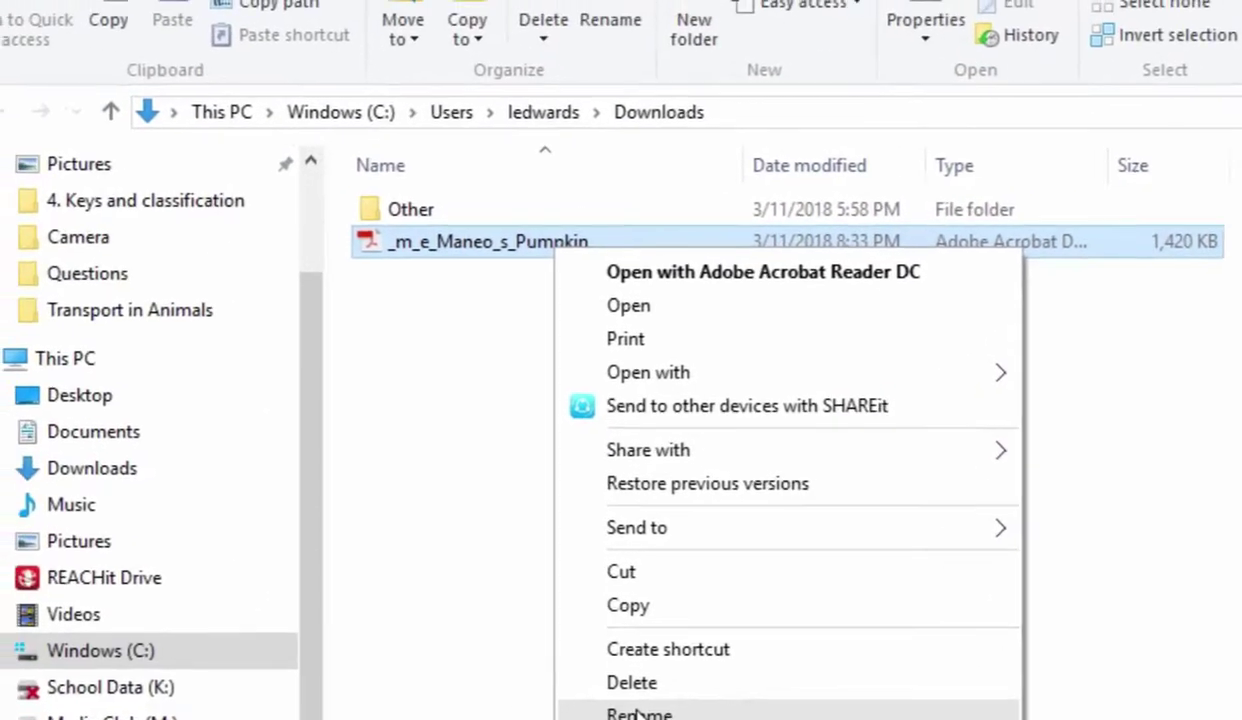
click(638, 714)
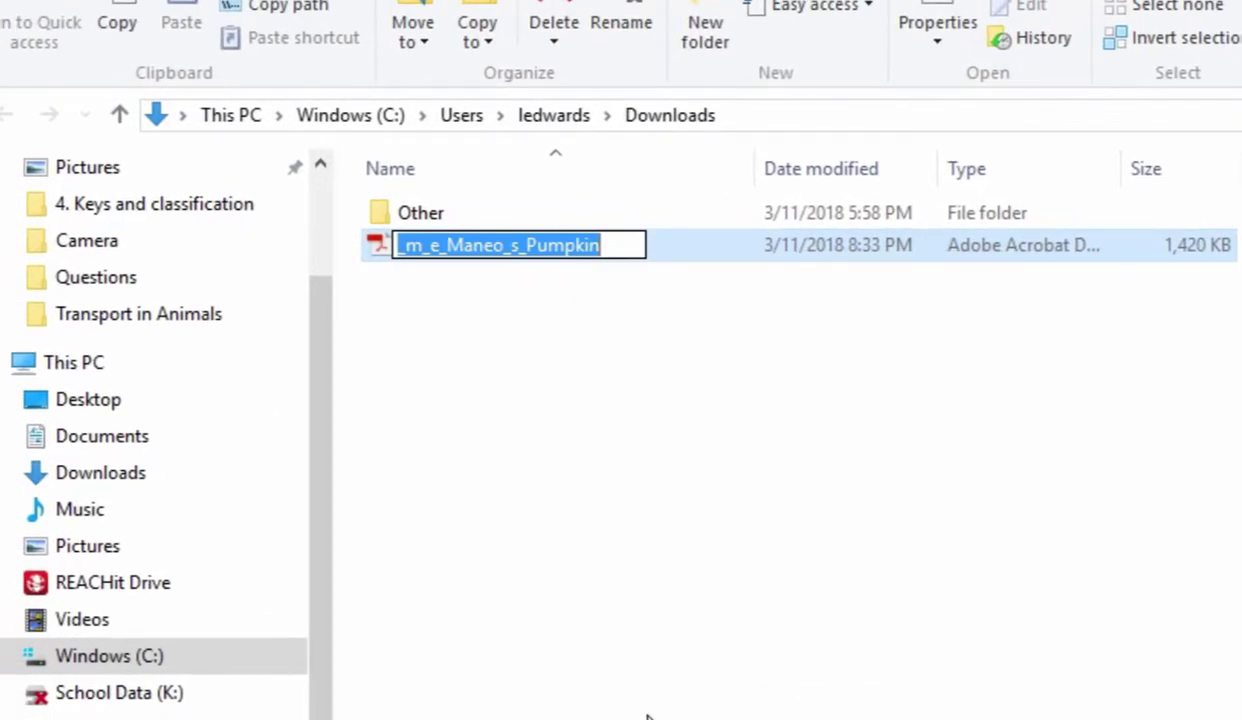
text(Man)
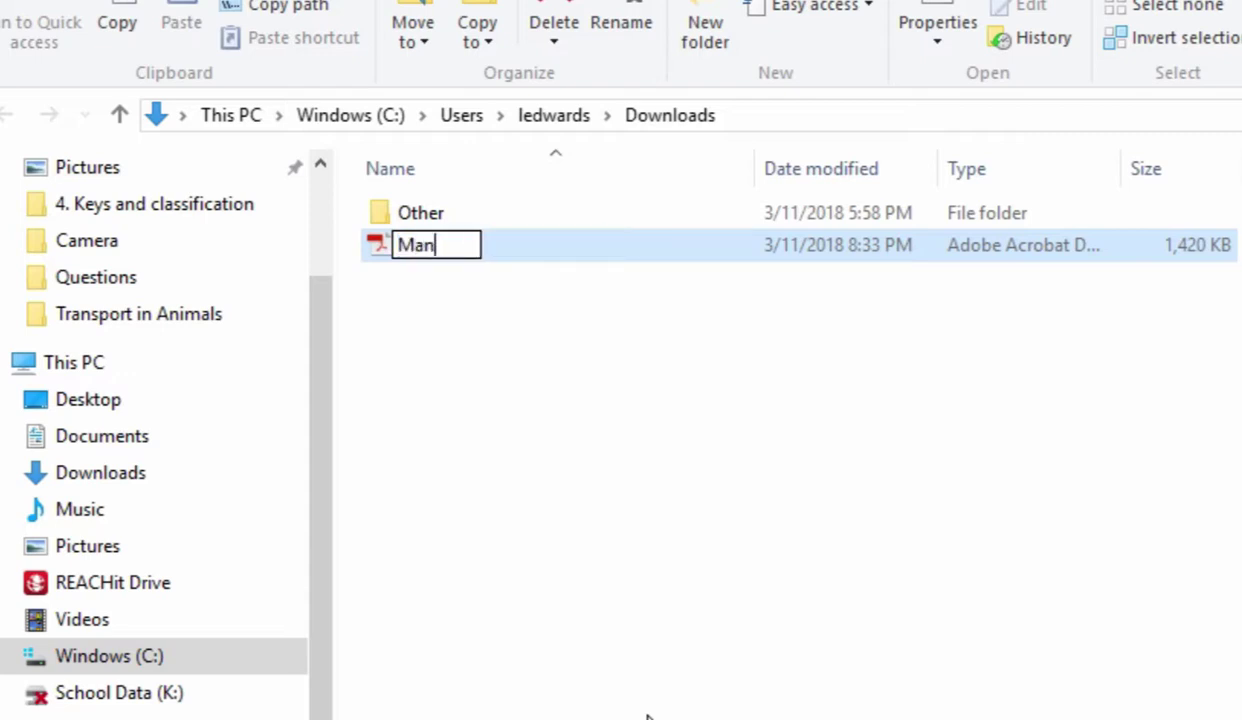
text(eo's p)
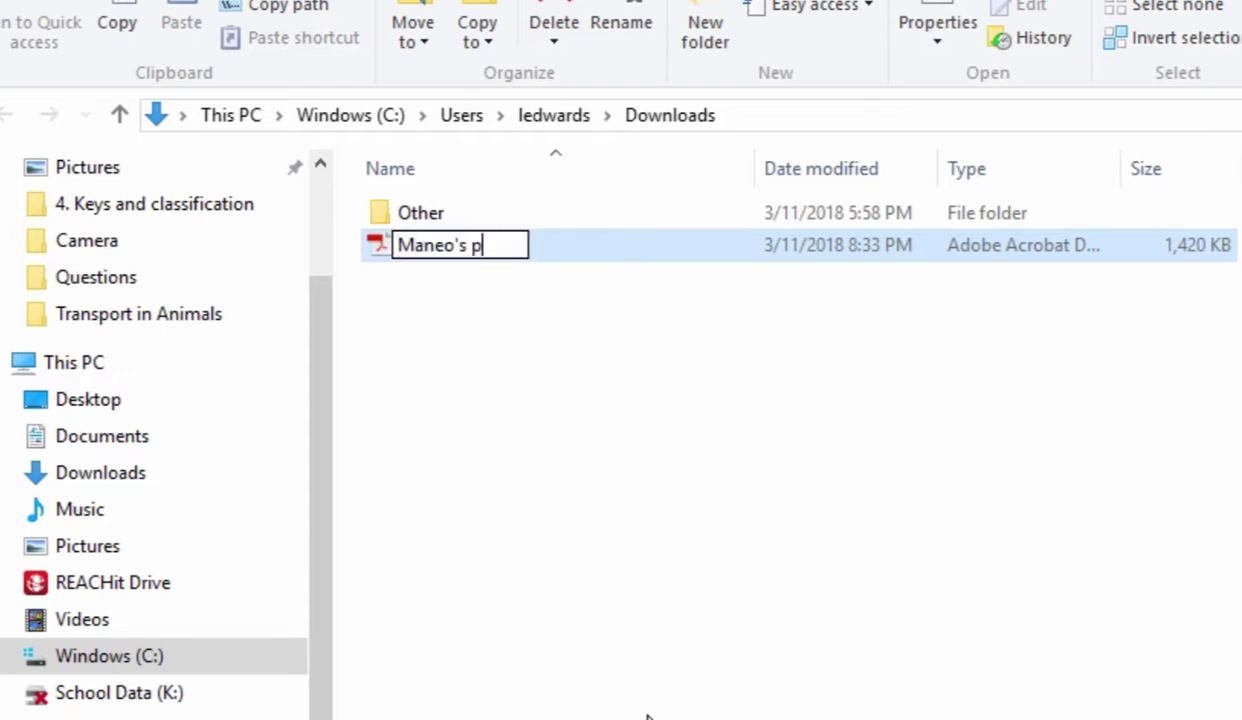
text(umpkin)
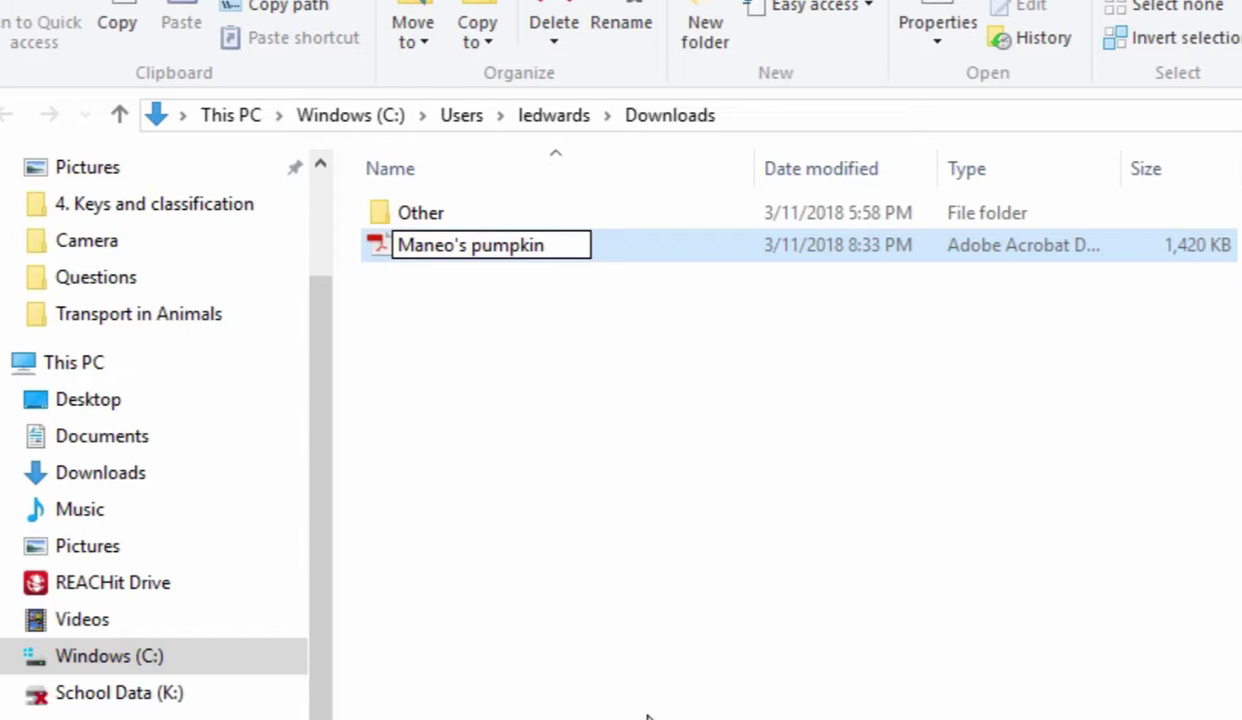
text( to read)
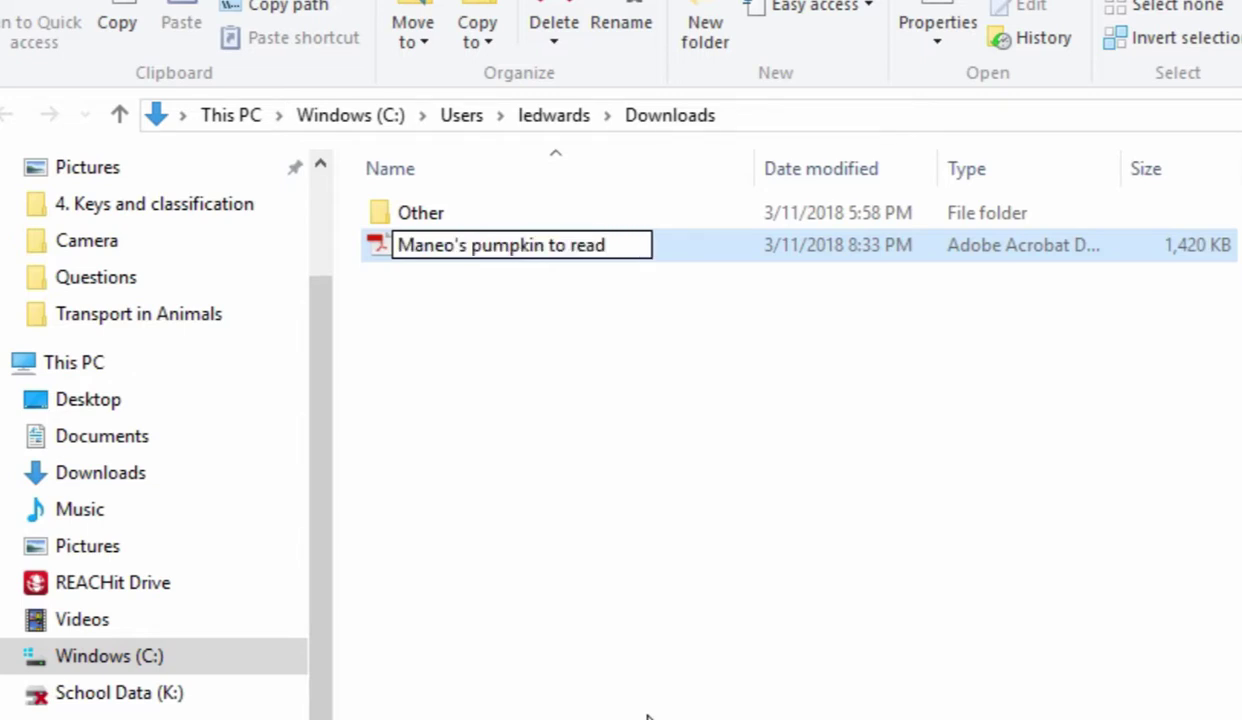
key(Return)
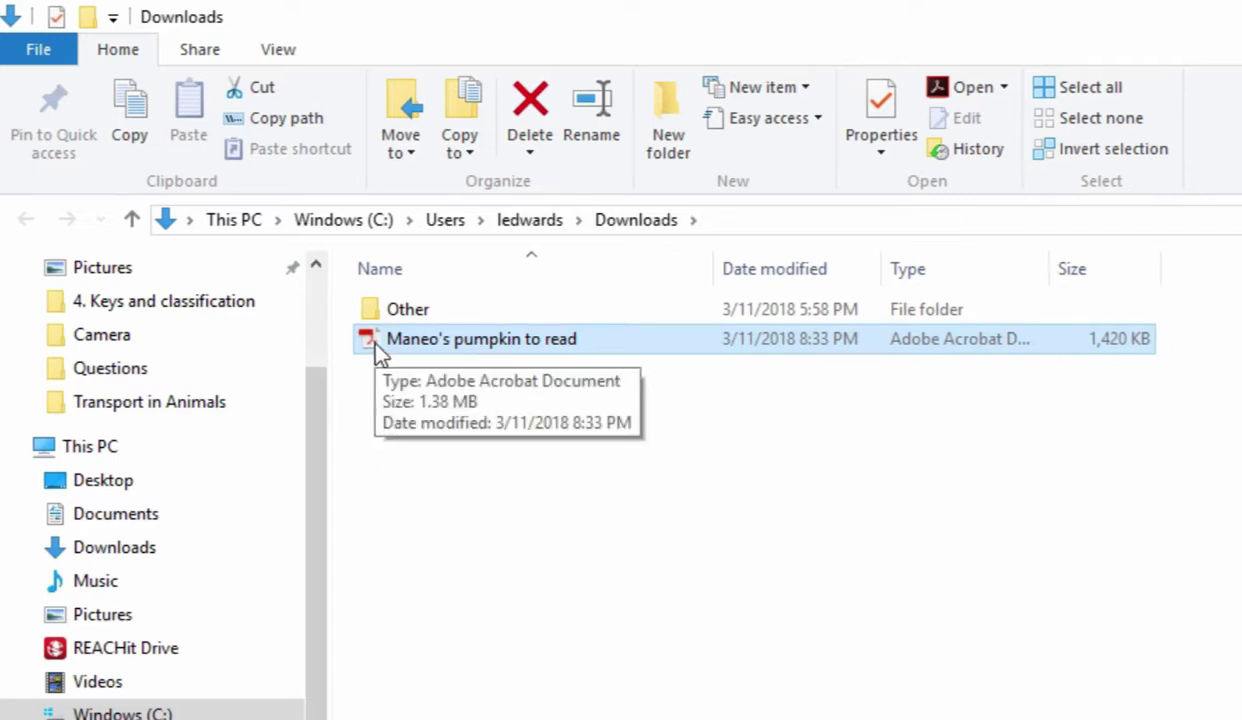
Step: Drag the PDF onto Desktop, then minimize File Explorer and Chrome
drag(375, 350, 101, 484)
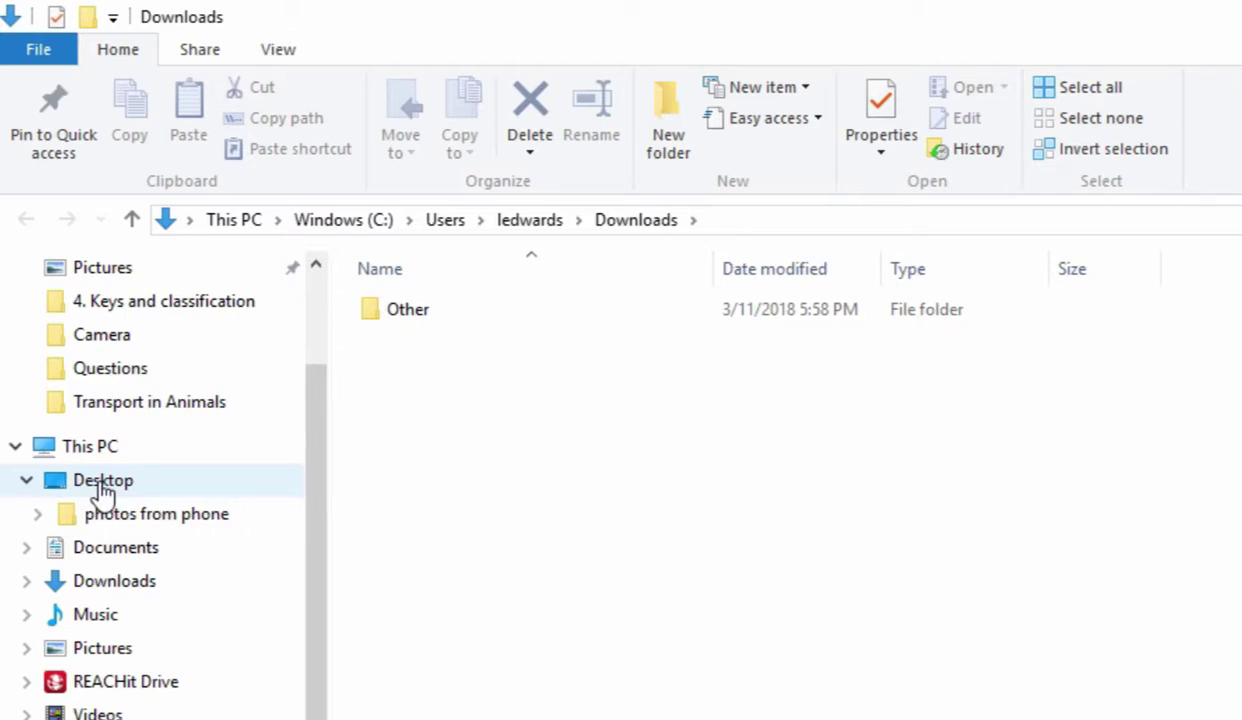
mouse_move(1150, 27)
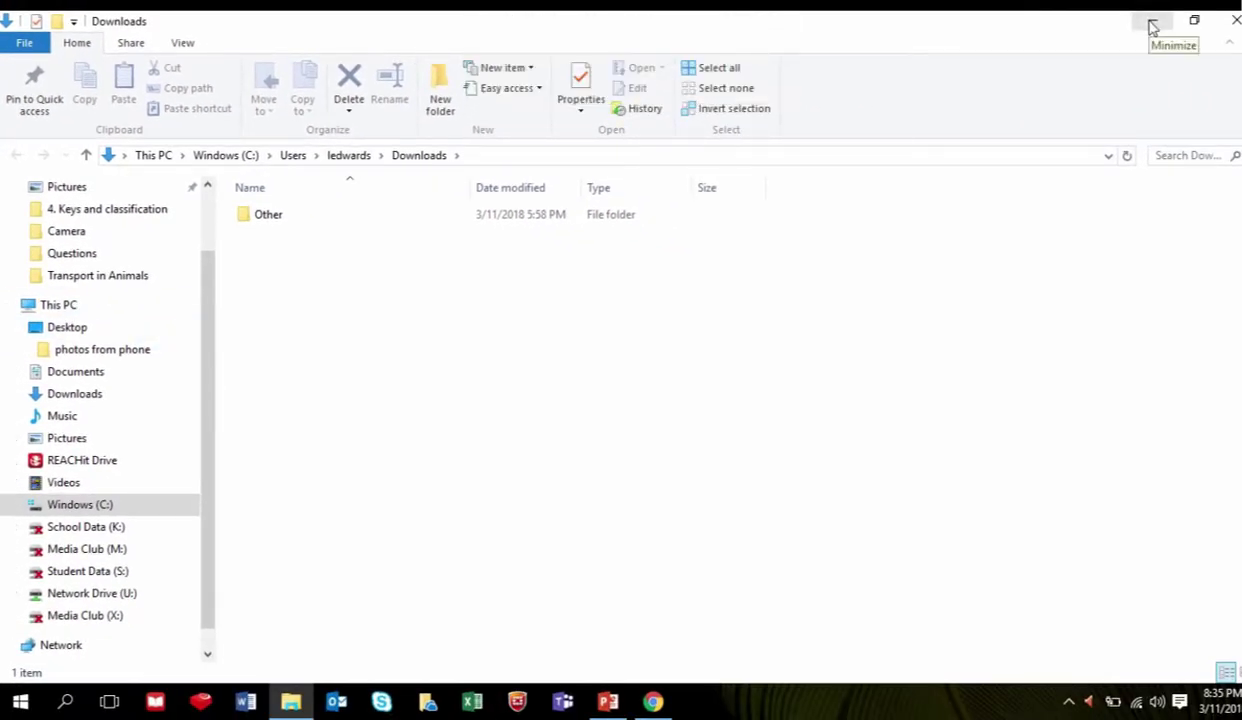
click(1152, 27)
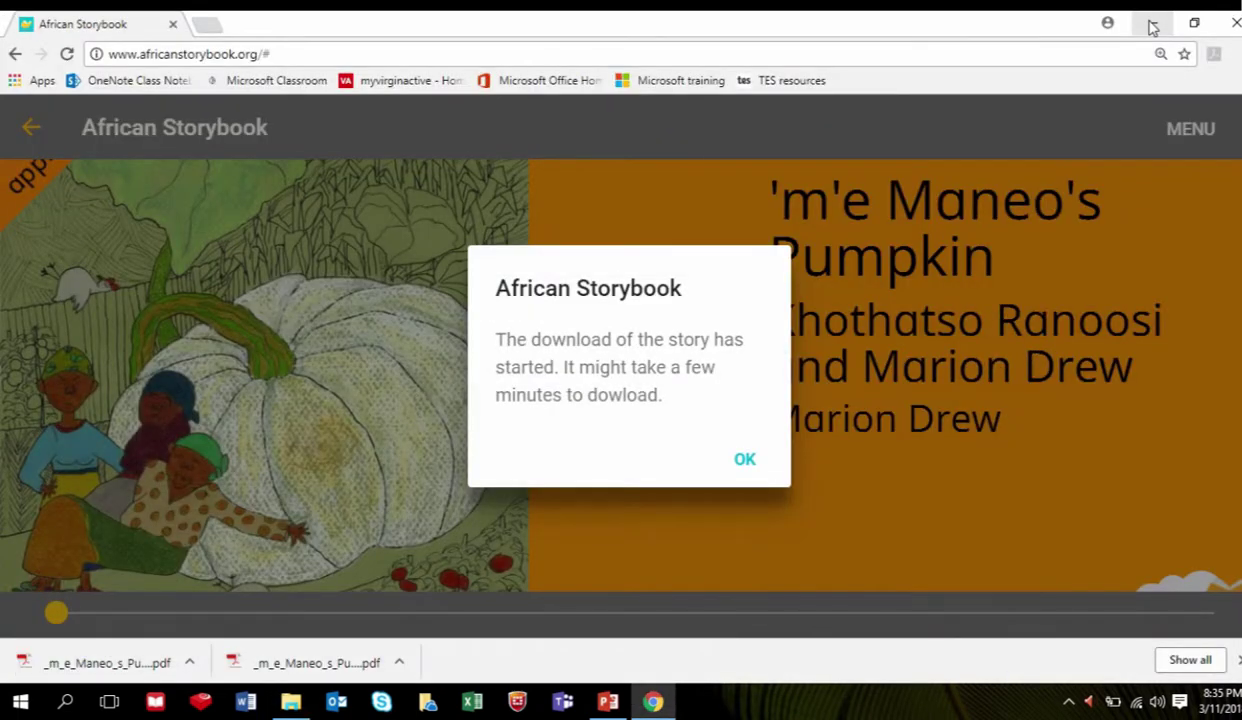
click(1152, 27)
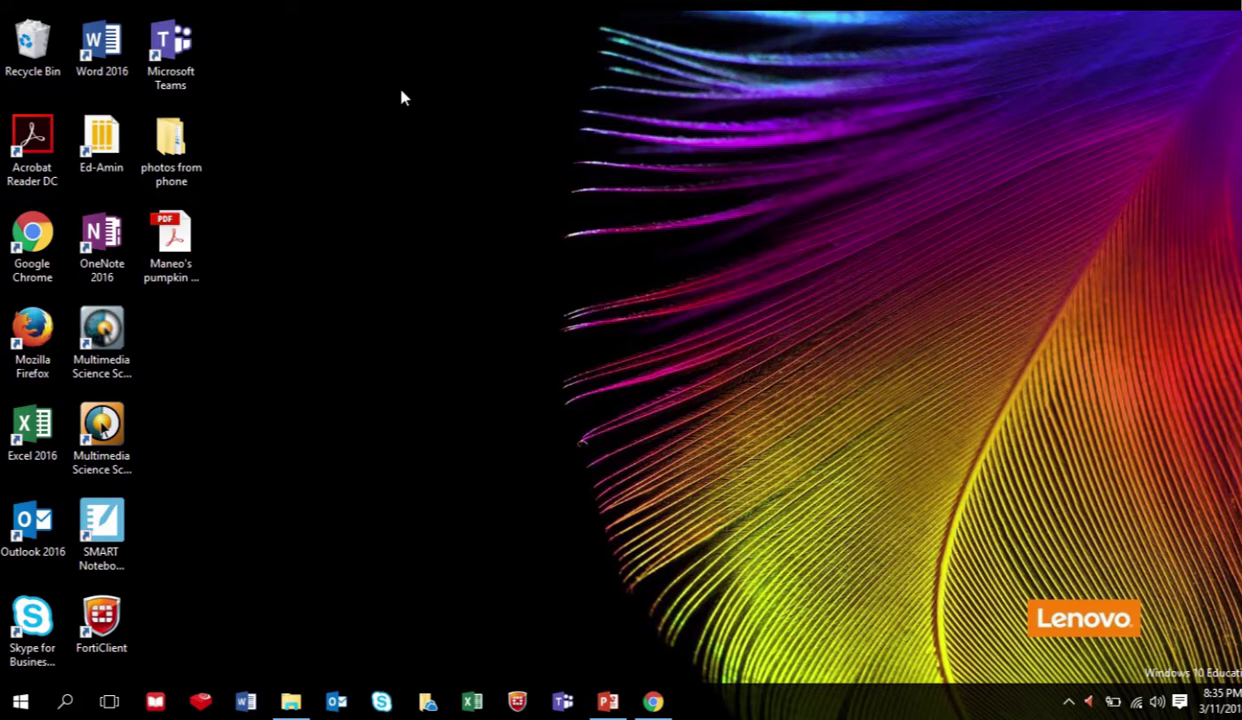
Step: Open 'Maneo's pumpkin to read.pdf' from the desktop in Acrobat Reader DC
double_click(166, 244)
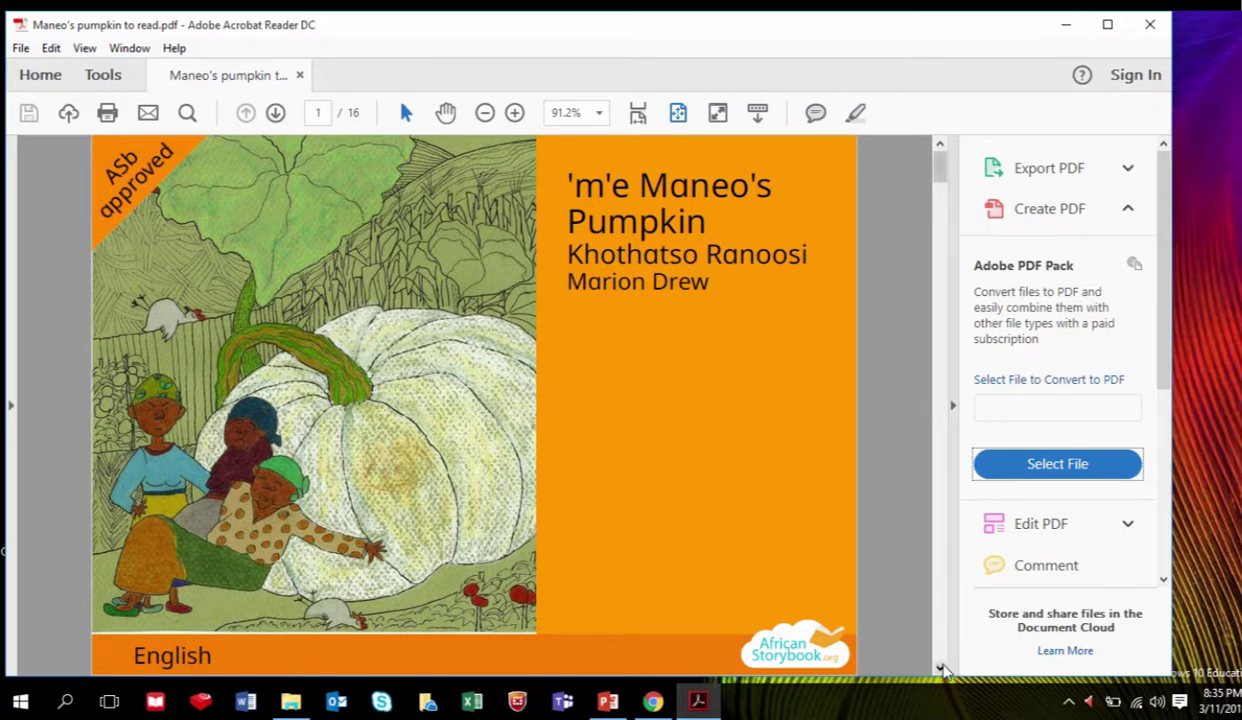
click(940, 668)
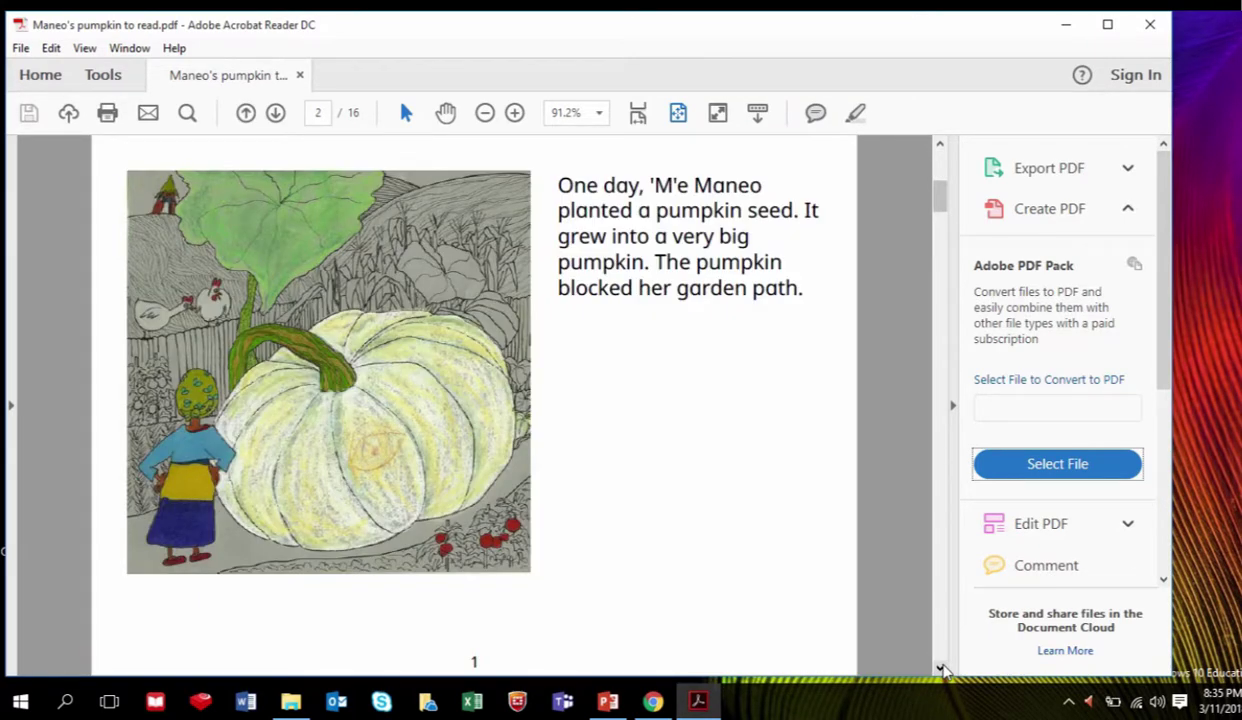
click(940, 668)
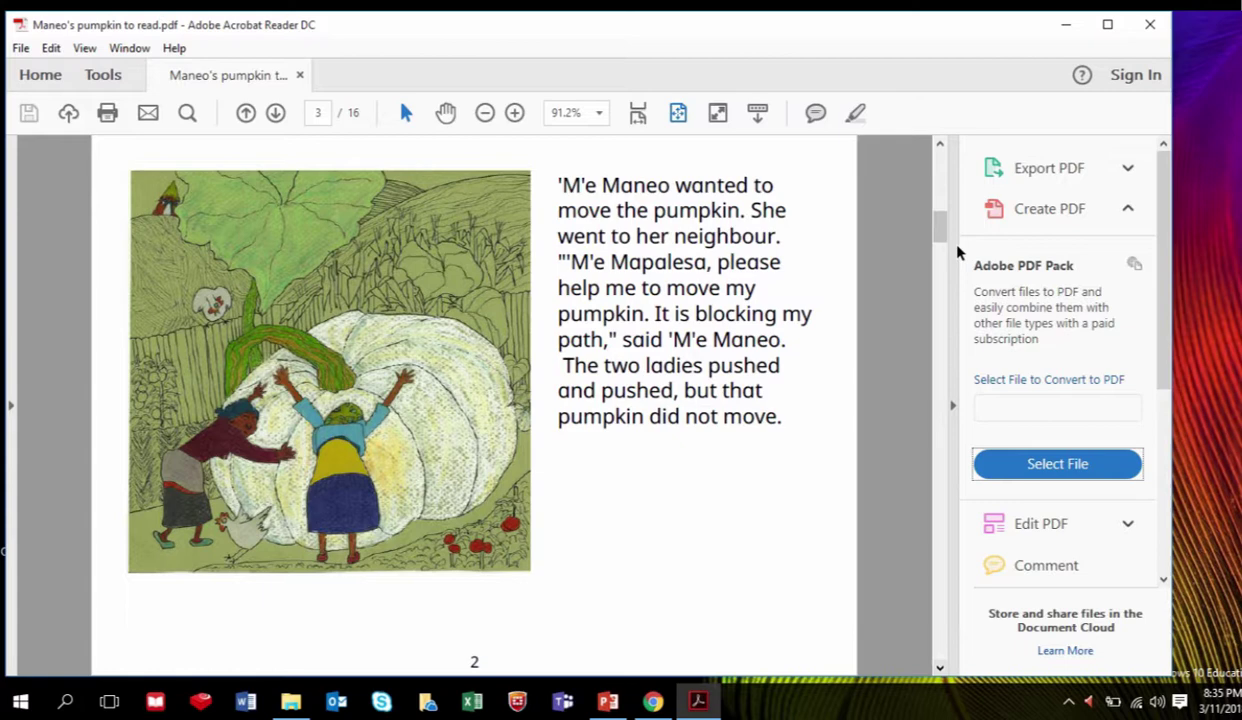
click(940, 143)
click(940, 143)
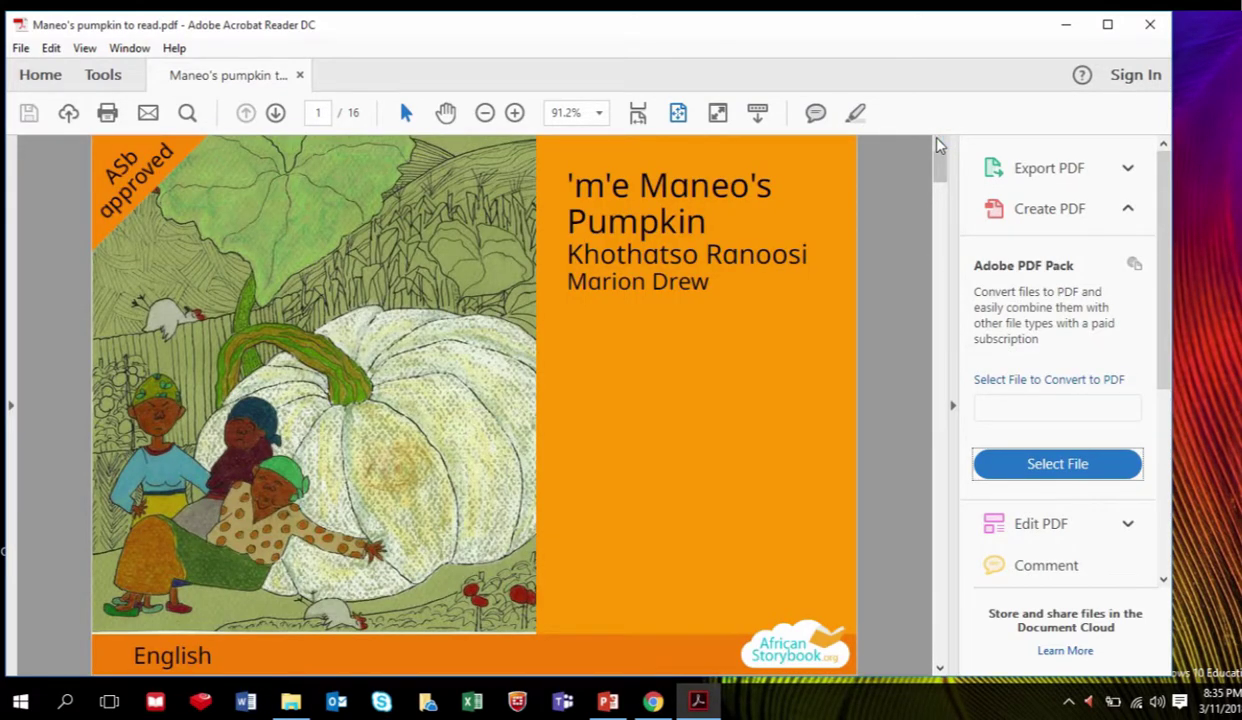